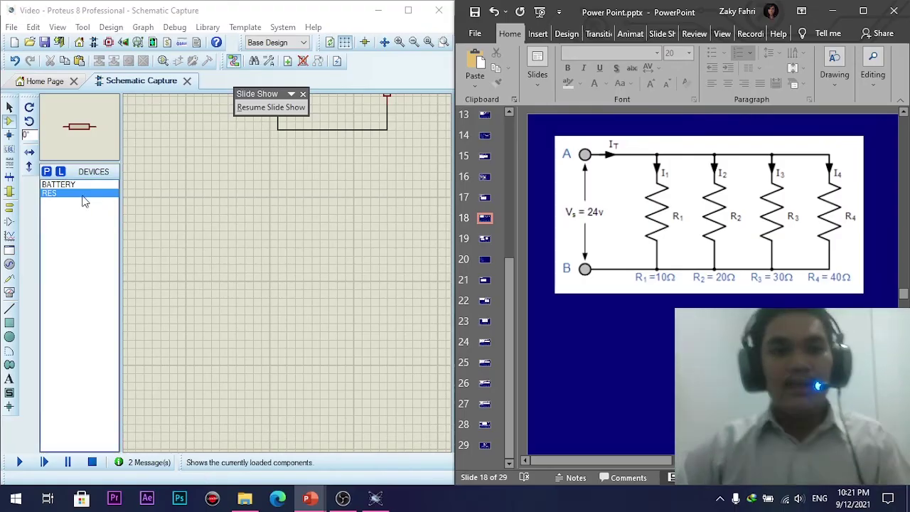
Place a battery in the empty area below the existing circuit and set its value to 24
click(78, 184)
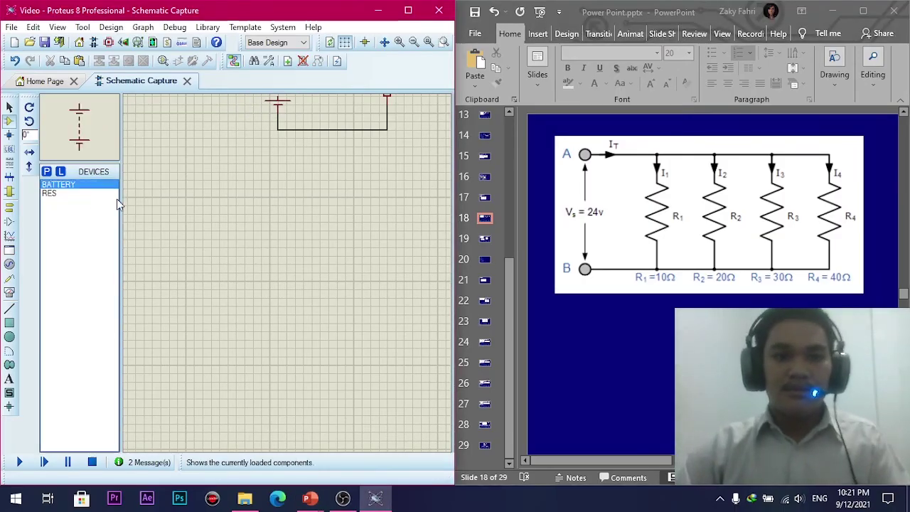
click(243, 248)
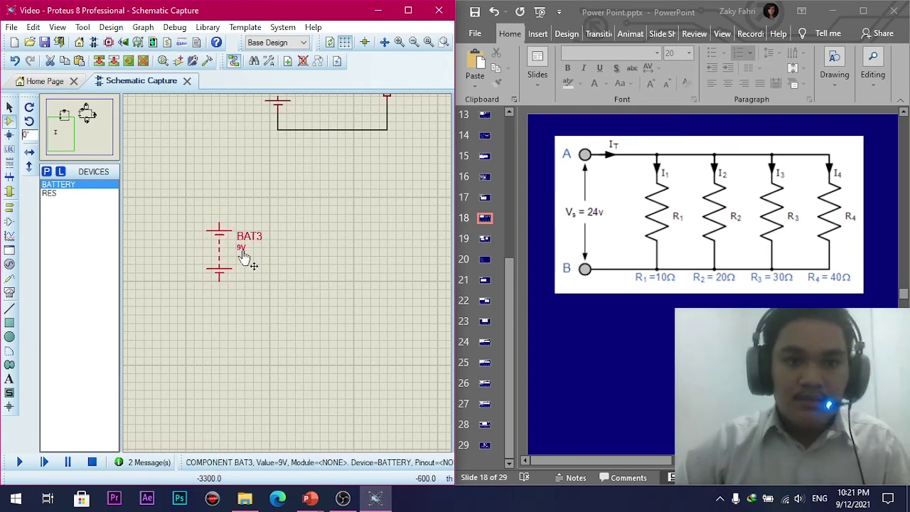
double_click(241, 249)
text(24)
key(Return)
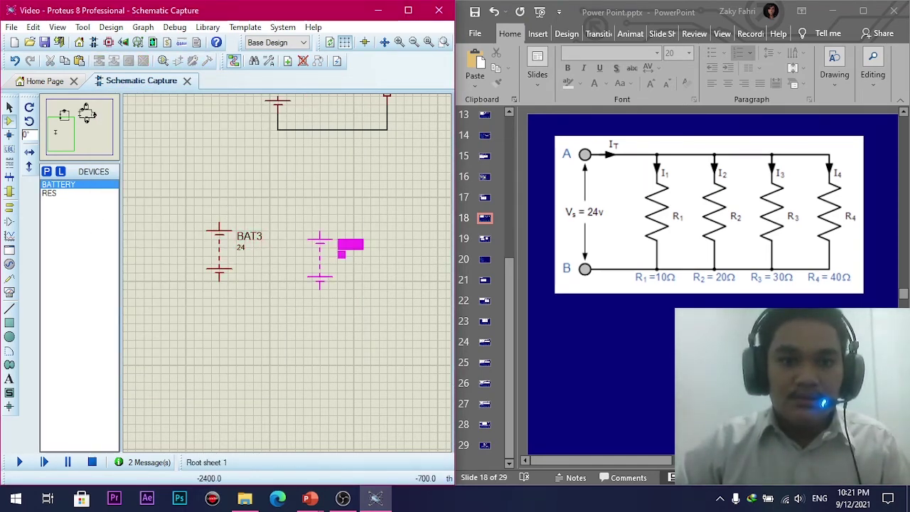
Place a RES resistor beside the new battery and rotate it to stand vertically
click(77, 192)
click(312, 249)
click(319, 248)
right_click(324, 247)
click(384, 194)
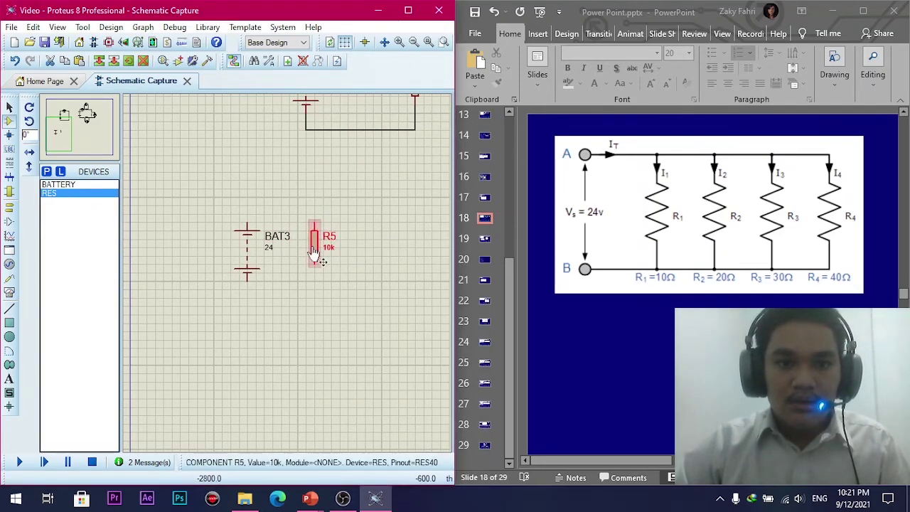
Copy the vertical resistor and paste three copies in a row beside it
right_click(307, 262)
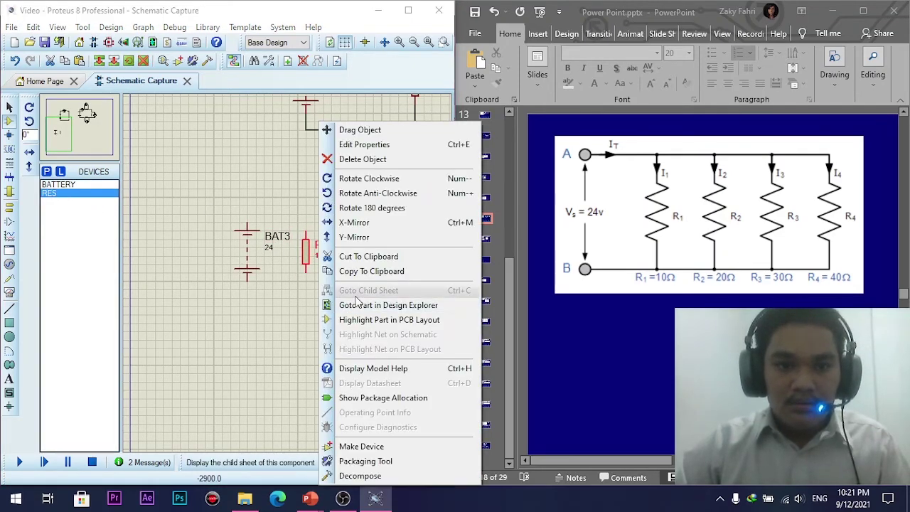
click(356, 246)
right_click(366, 246)
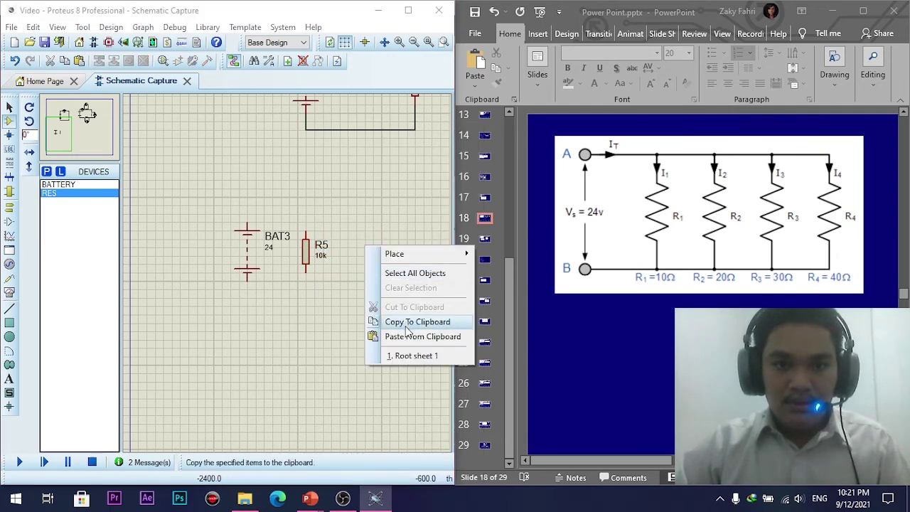
click(422, 336)
click(347, 251)
right_click(439, 240)
click(462, 333)
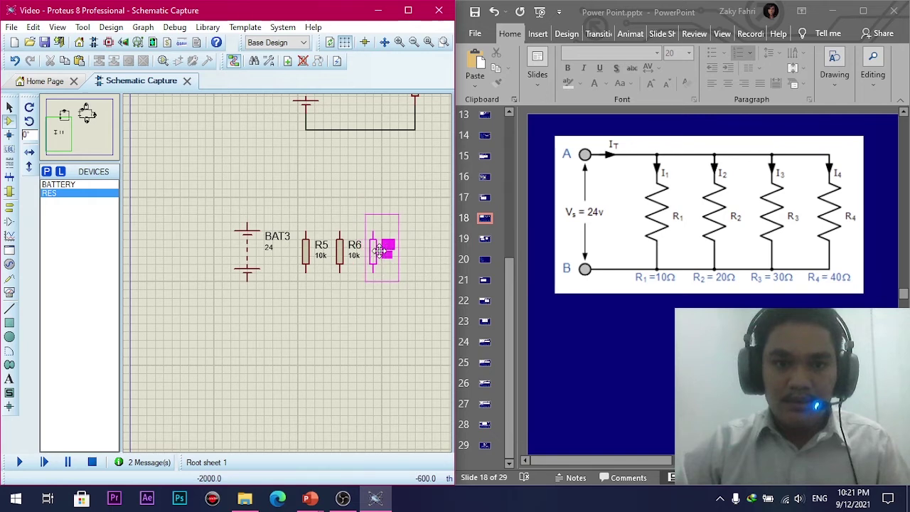
click(381, 250)
right_click(415, 240)
click(455, 330)
click(402, 248)
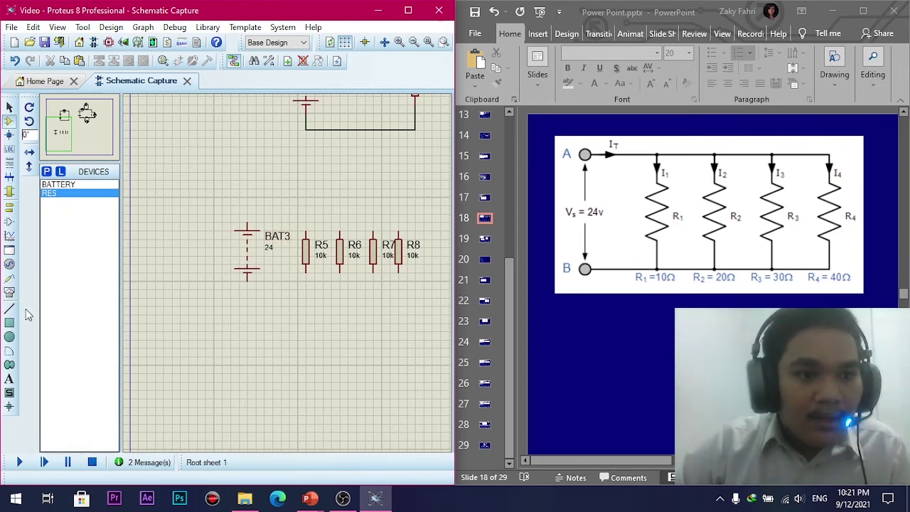
Place a horizontal DC ammeter above the new battery
click(9, 293)
click(64, 271)
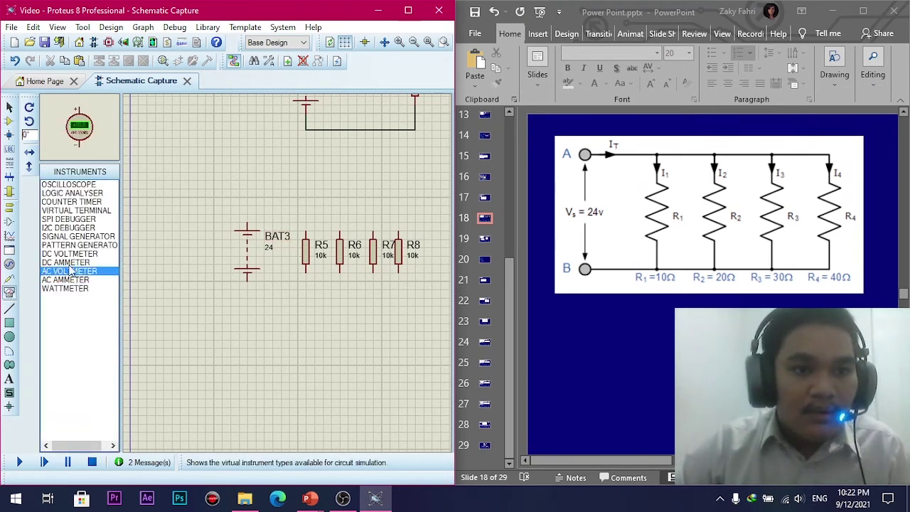
click(63, 262)
click(333, 184)
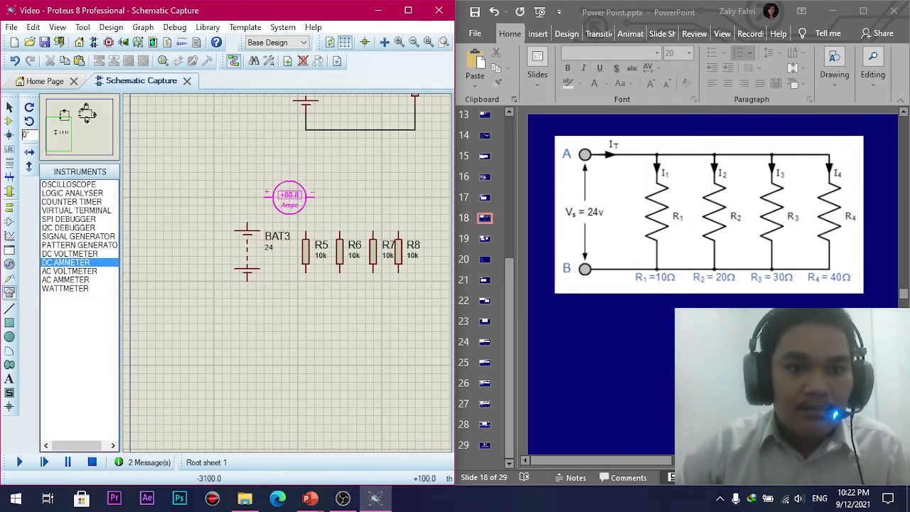
click(272, 178)
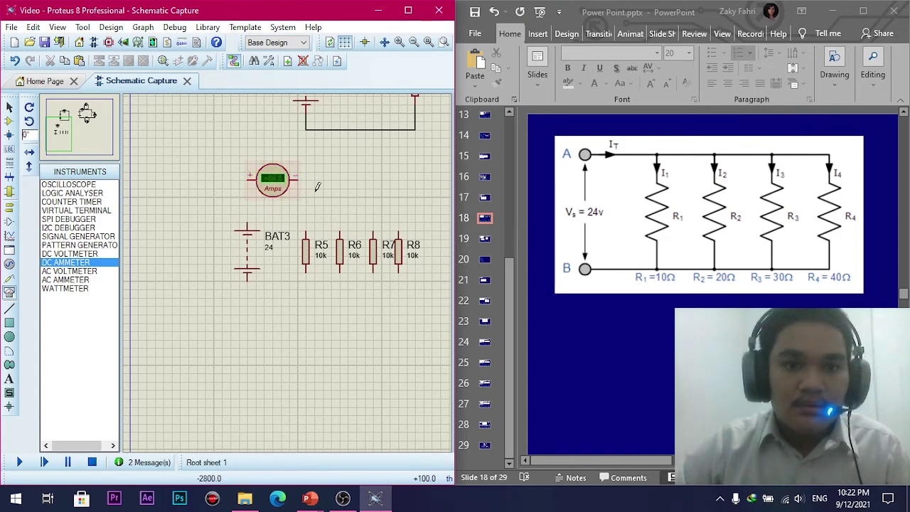
Place a second DC ammeter near R5 and rotate it to vertical with its positive terminal up
click(331, 214)
right_click(335, 217)
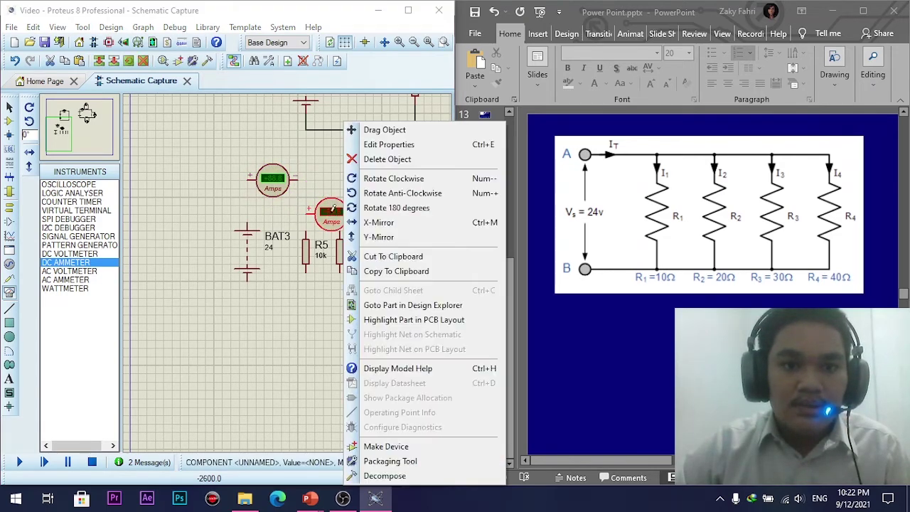
click(399, 206)
right_click(340, 206)
click(398, 192)
Align the vertical ammeter above R5 and shift the horizontal ammeter and battery away to leave room for wiring
drag(339, 213, 314, 212)
drag(266, 183, 266, 173)
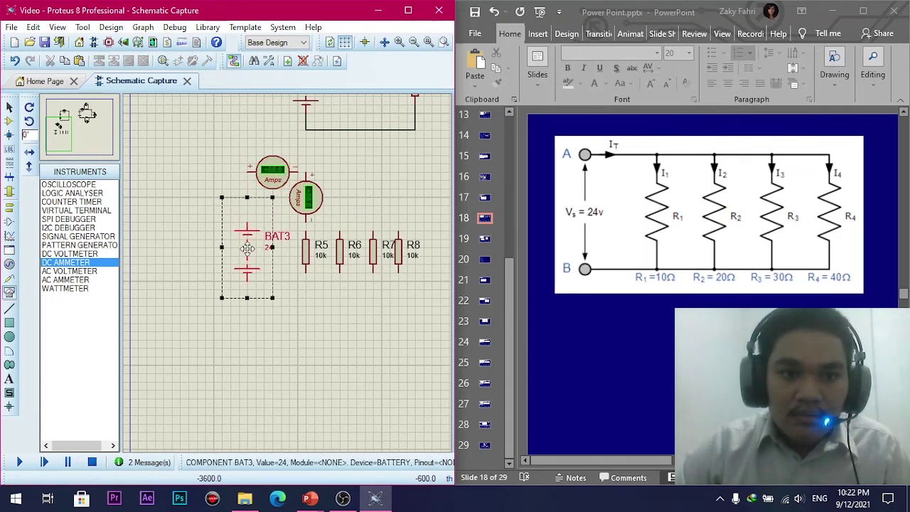
drag(246, 250, 239, 251)
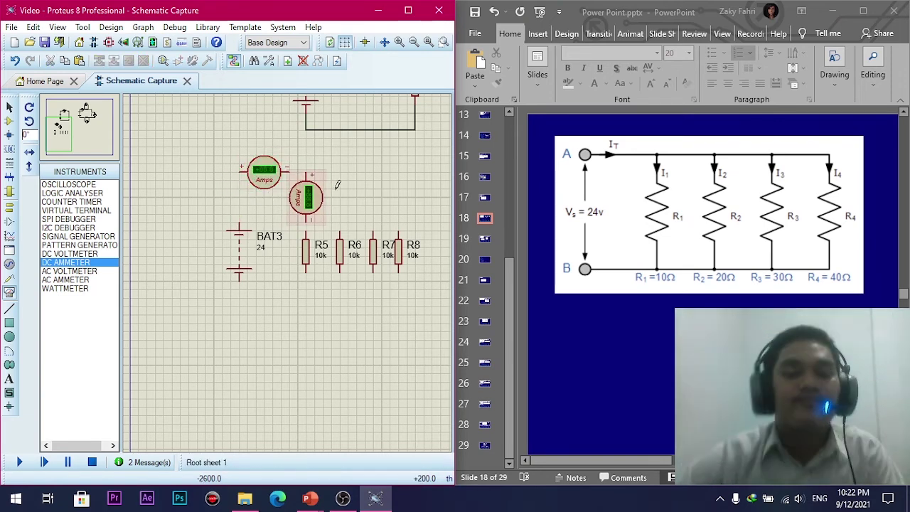
Add a third DC ammeter, rotate it to vertical with its positive terminal up, and align it above R6
click(350, 206)
click(365, 196)
right_click(379, 200)
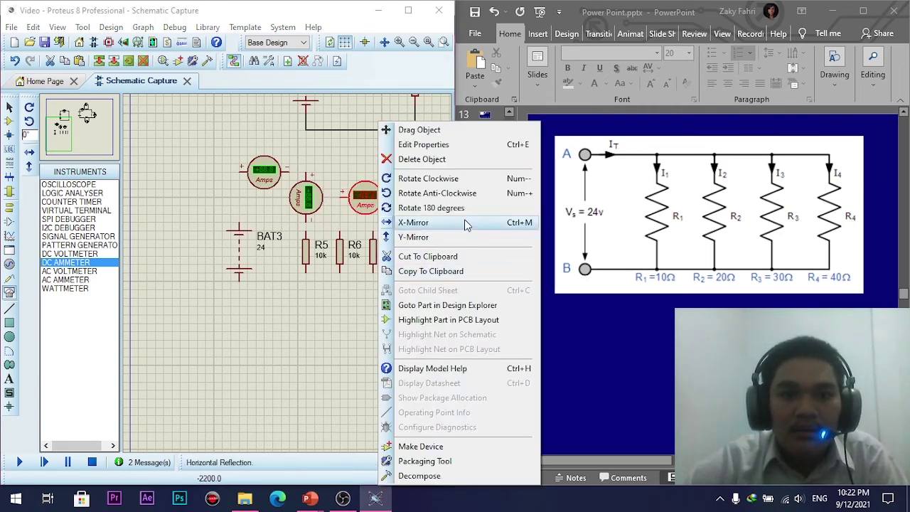
click(435, 194)
right_click(384, 202)
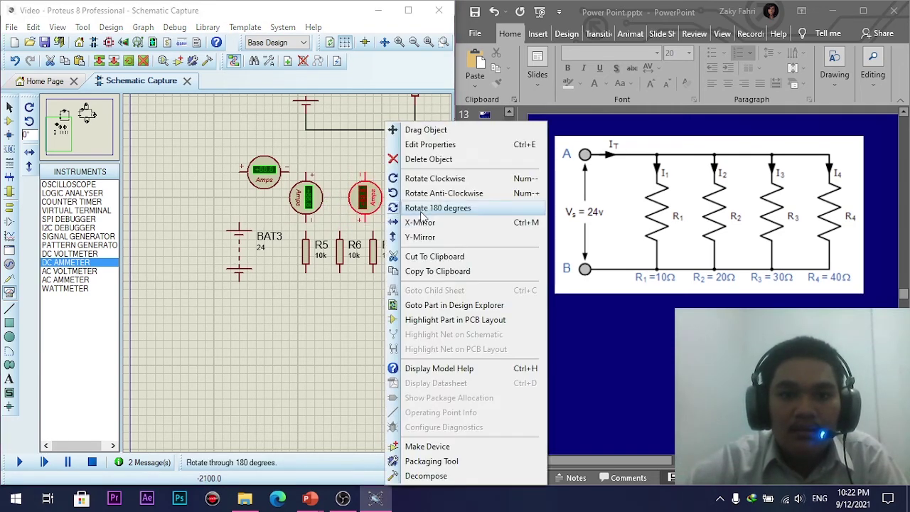
click(425, 193)
right_click(387, 201)
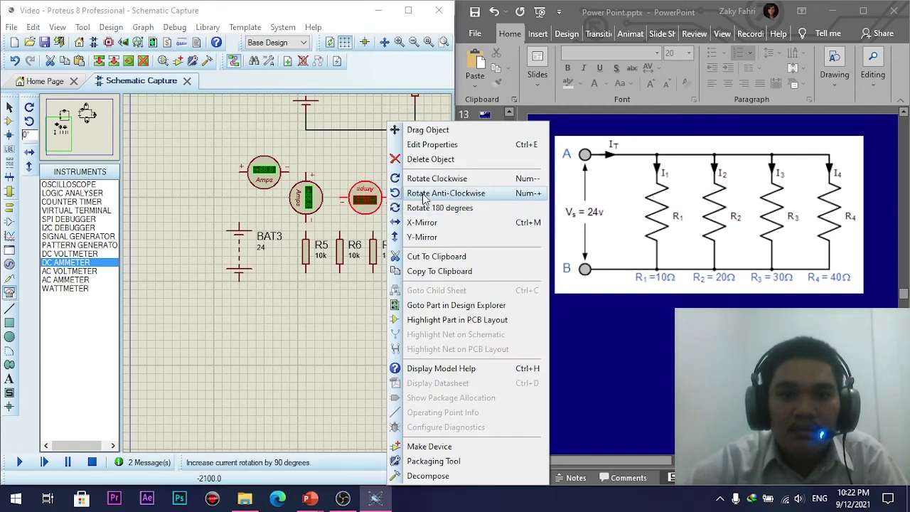
click(424, 194)
drag(363, 198, 341, 197)
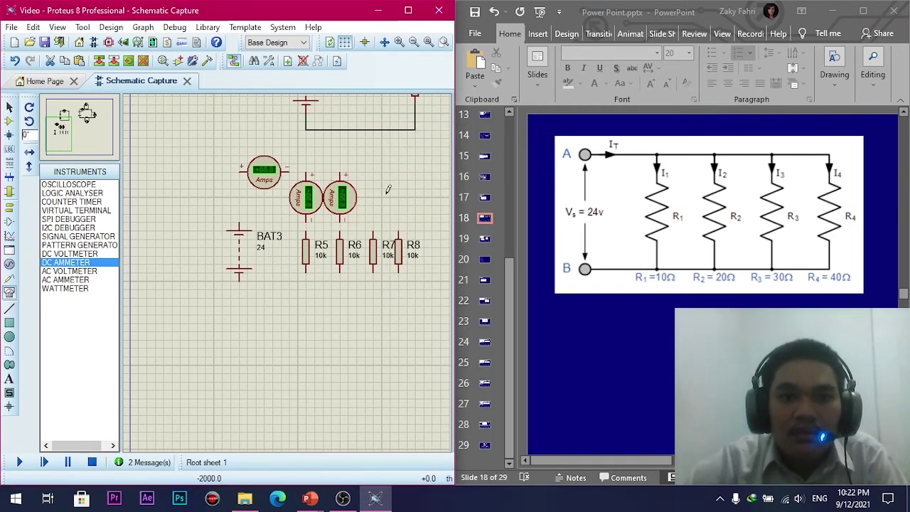
Add a fourth DC ammeter, rotate it to vertical with its positive terminal up, and align it above R7
click(390, 199)
right_click(405, 200)
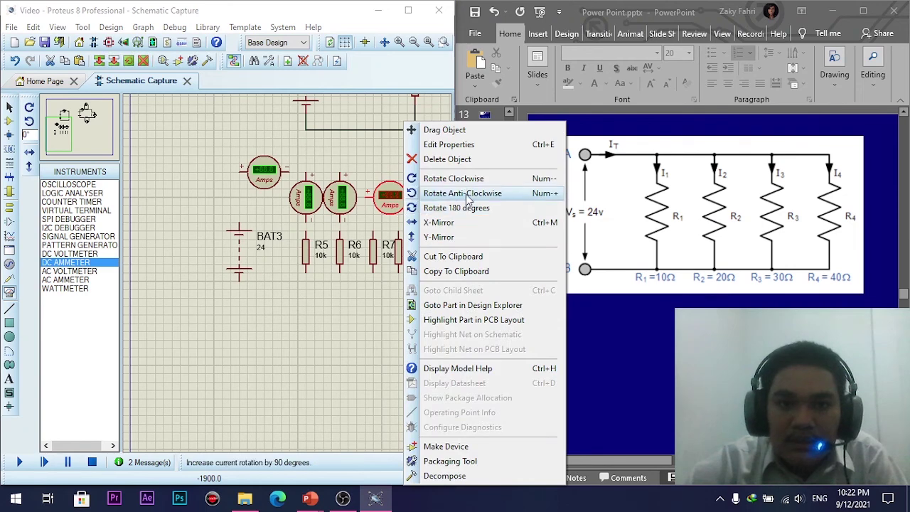
click(463, 189)
right_click(398, 207)
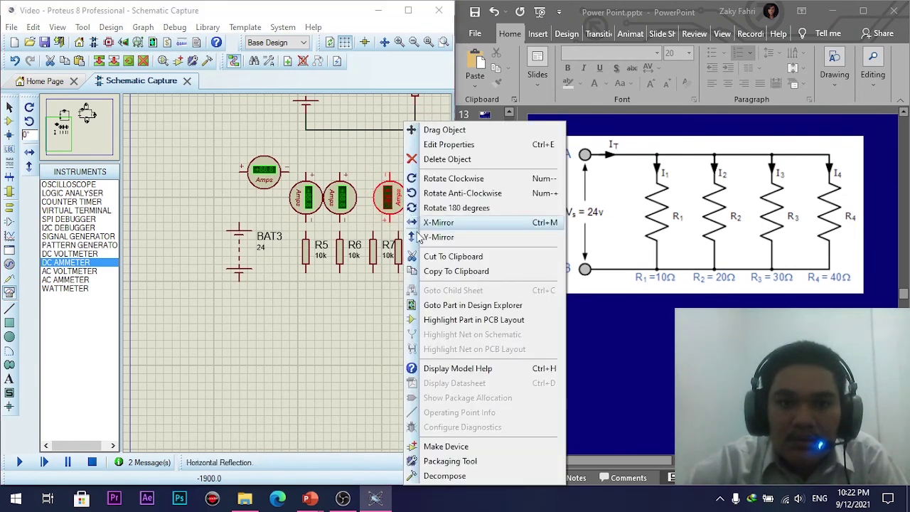
click(455, 208)
drag(372, 199, 375, 198)
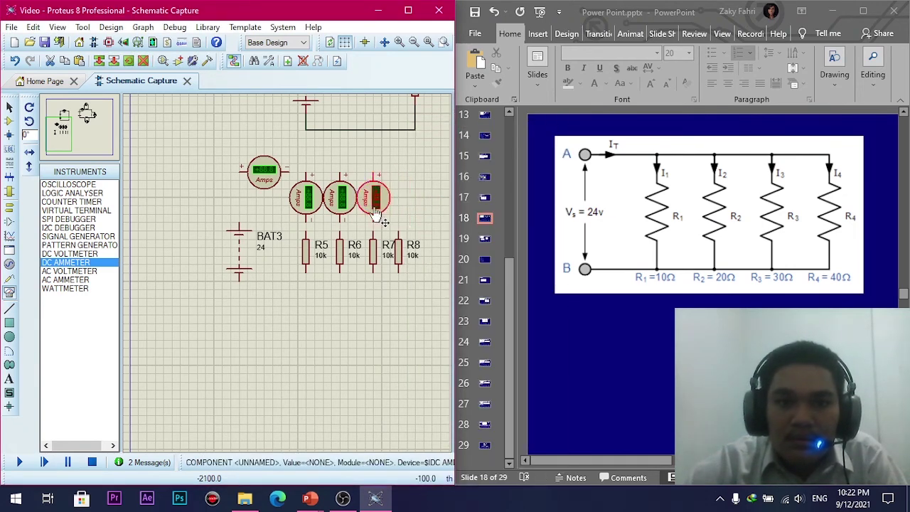
Add a fifth DC ammeter, rotate it to vertical with its positive terminal up, and align it above R8
click(415, 198)
right_click(430, 195)
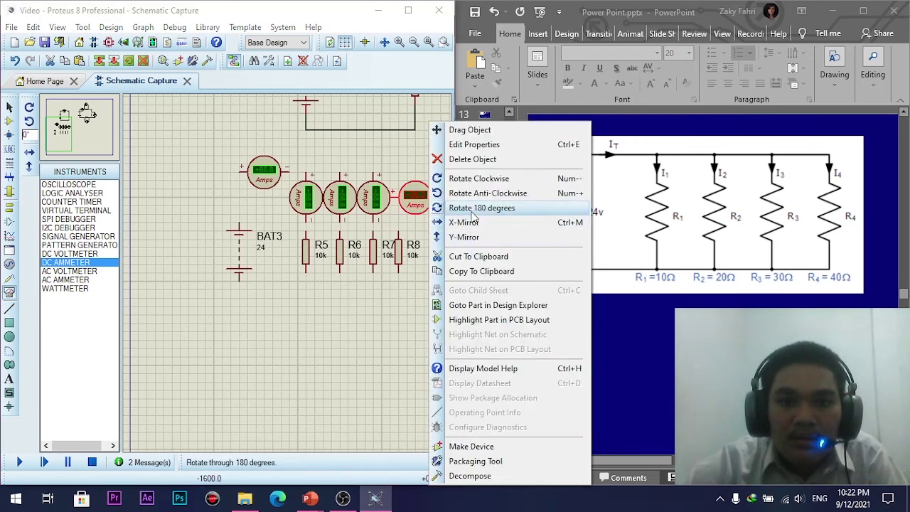
click(471, 208)
right_click(435, 200)
click(477, 199)
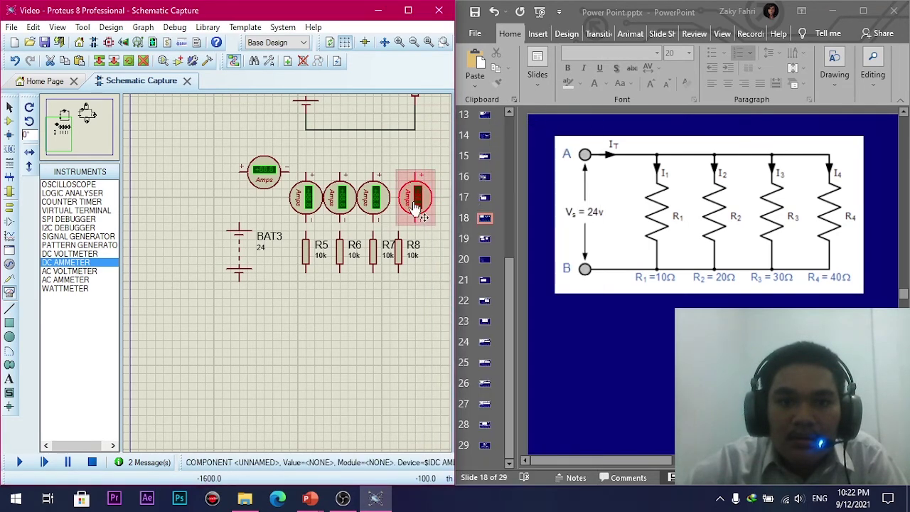
click(377, 328)
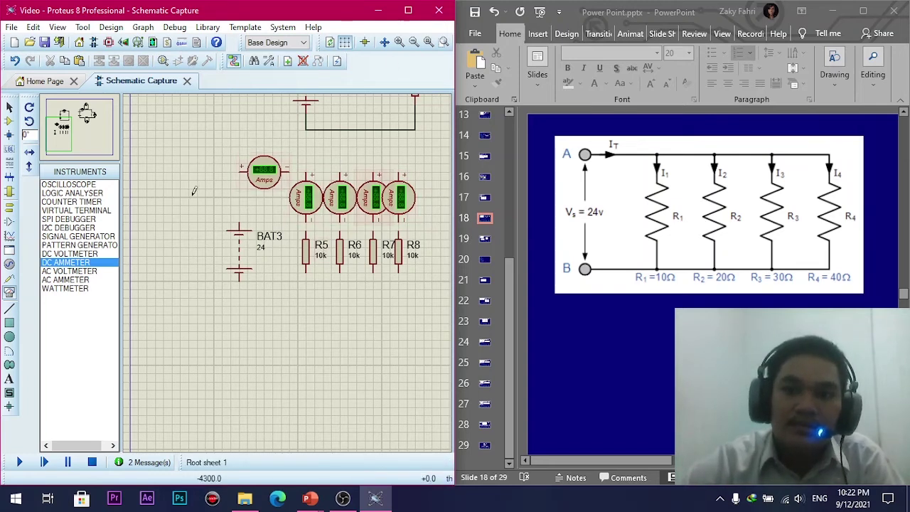
Wire the new battery's negative terminal to the lower ends of all four parallel resistors
click(241, 283)
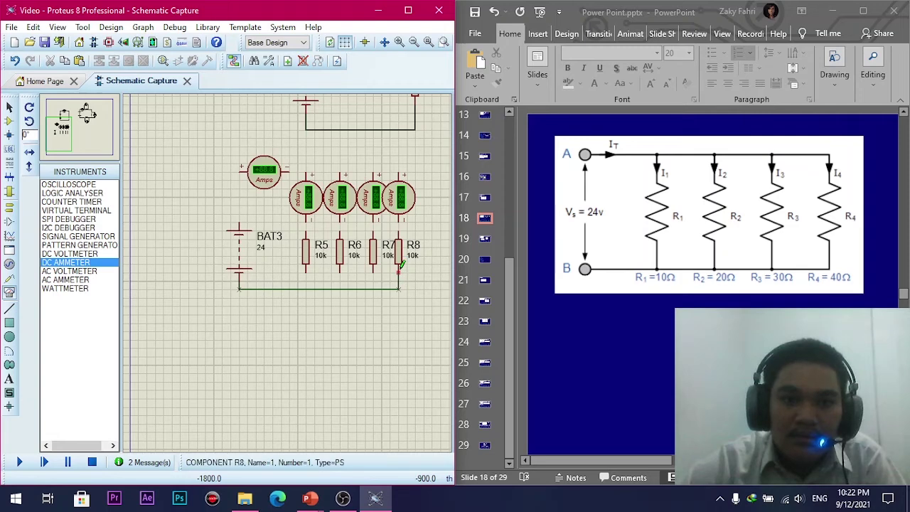
click(399, 272)
scroll(395, 273, up, 1)
click(249, 272)
click(249, 298)
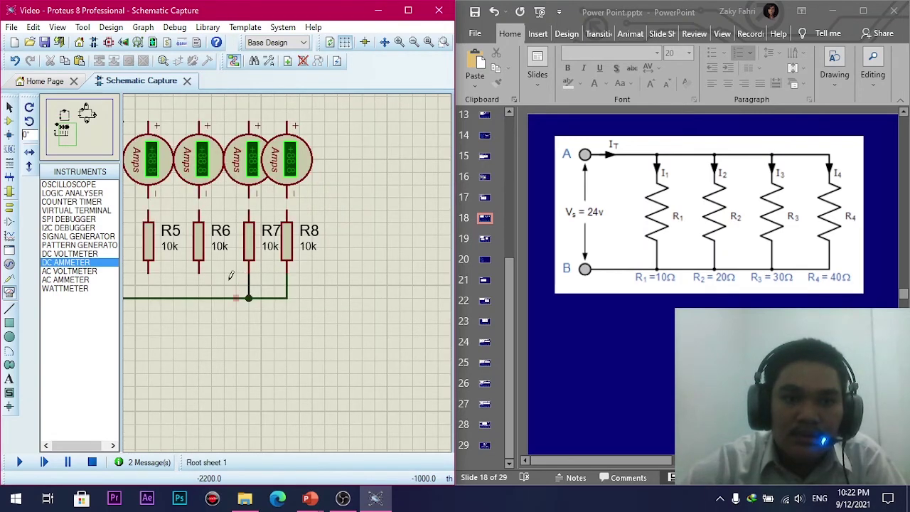
scroll(284, 277, down, 1)
click(227, 272)
click(227, 289)
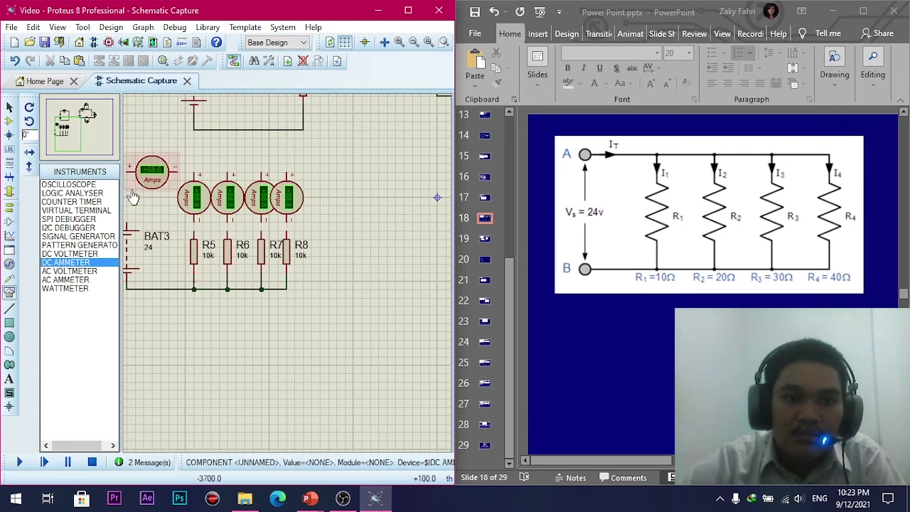
Wire the new battery's positive terminal to the positive terminal of the horizontal ammeter
scroll(152, 178, down, 1)
scroll(189, 211, up, 1)
click(278, 302)
click(278, 254)
Wire the horizontal ammeter's negative terminal to the positive terminals of all four vertical ammeters
click(328, 253)
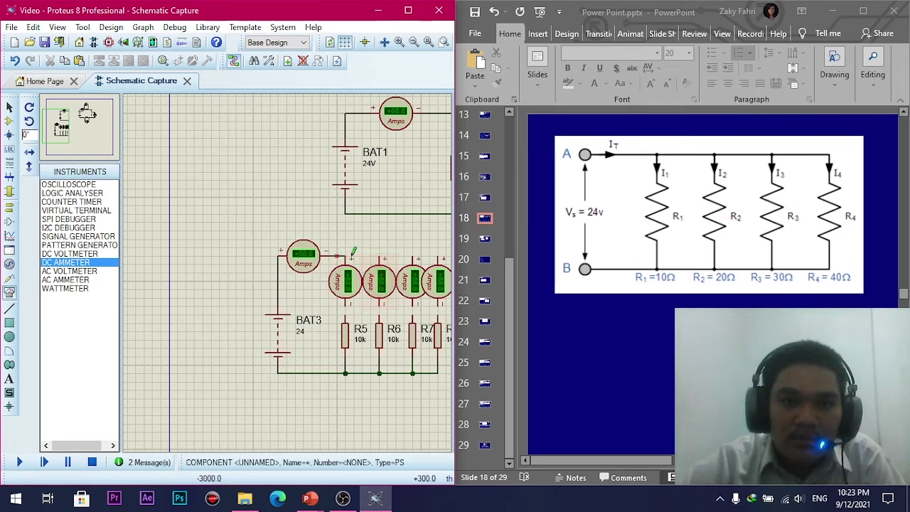
click(346, 255)
click(345, 256)
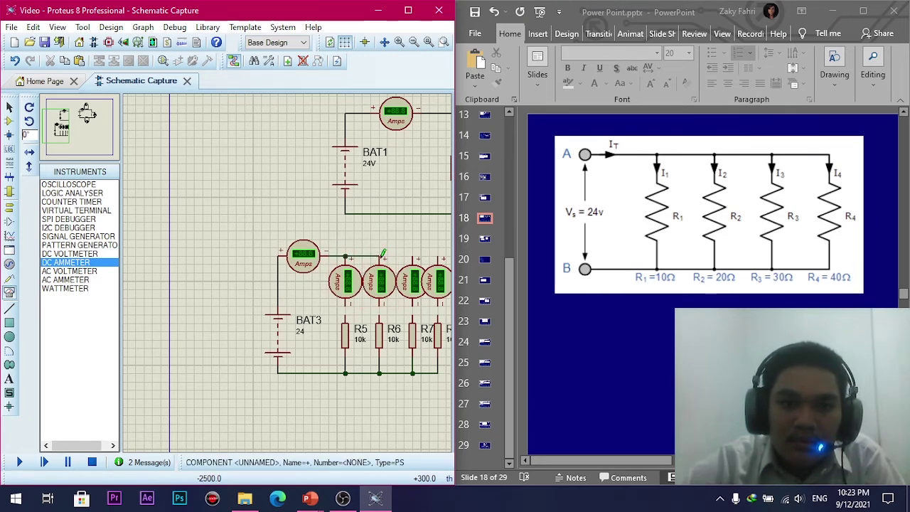
click(379, 255)
click(412, 256)
click(438, 257)
Wire each vertical ammeter's negative terminal to the upper end of the resistor below it
scroll(284, 298, down, 1)
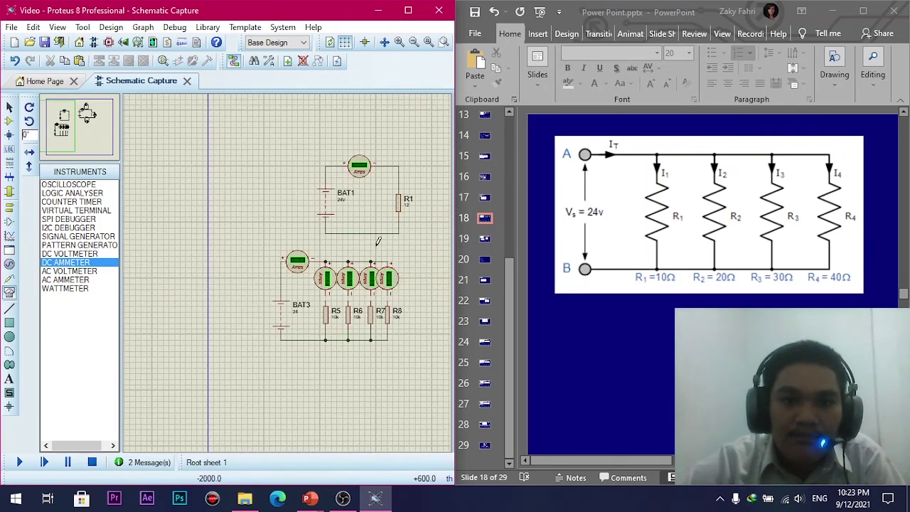
scroll(240, 352, up, 1)
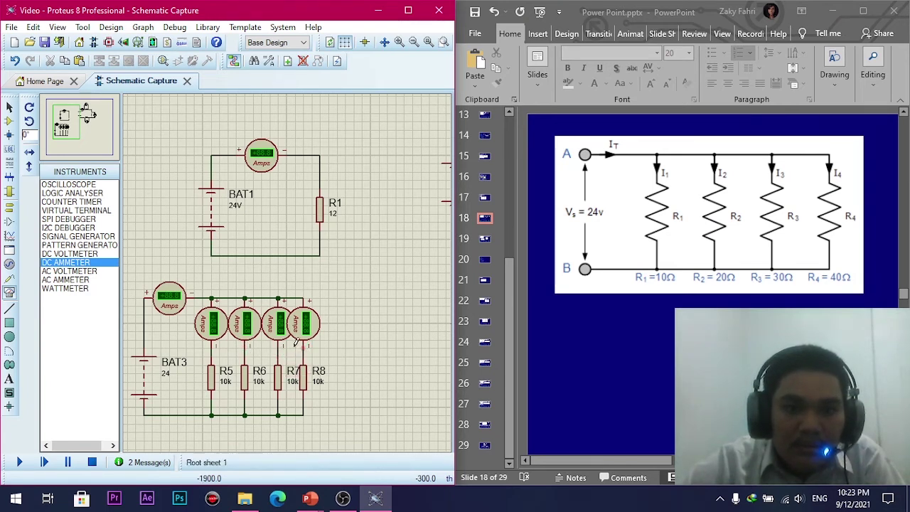
scroll(304, 346, up, 5)
scroll(288, 279, down, 2)
scroll(249, 277, up, 2)
scroll(208, 273, down, 2)
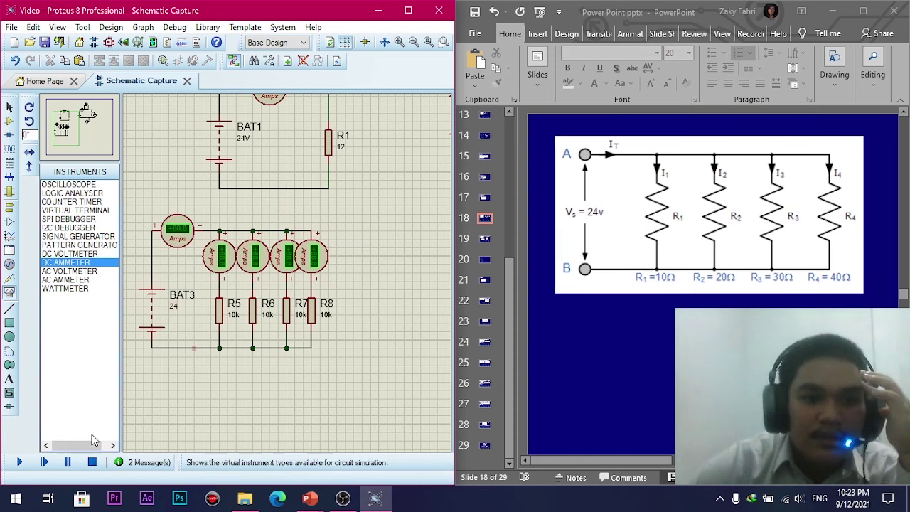
Run the simulation to check the ammeter readings of the parallel circuit and stop it
click(18, 463)
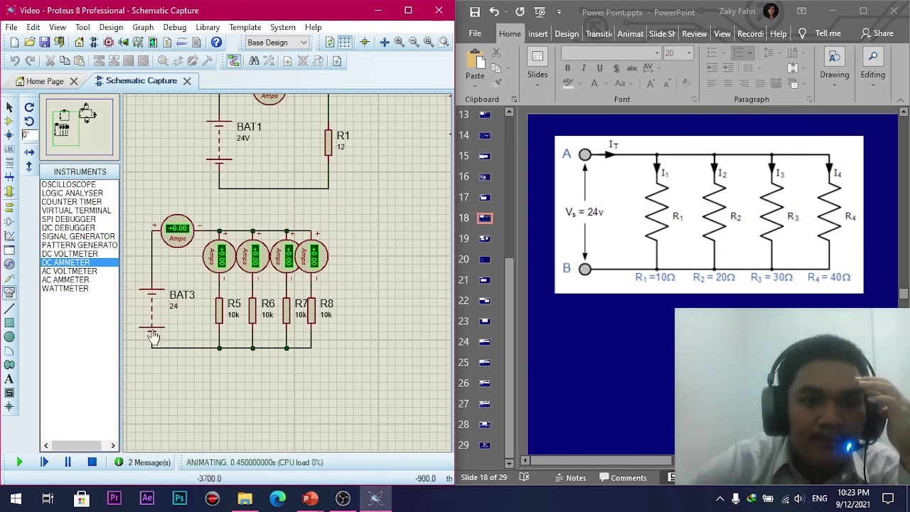
click(92, 462)
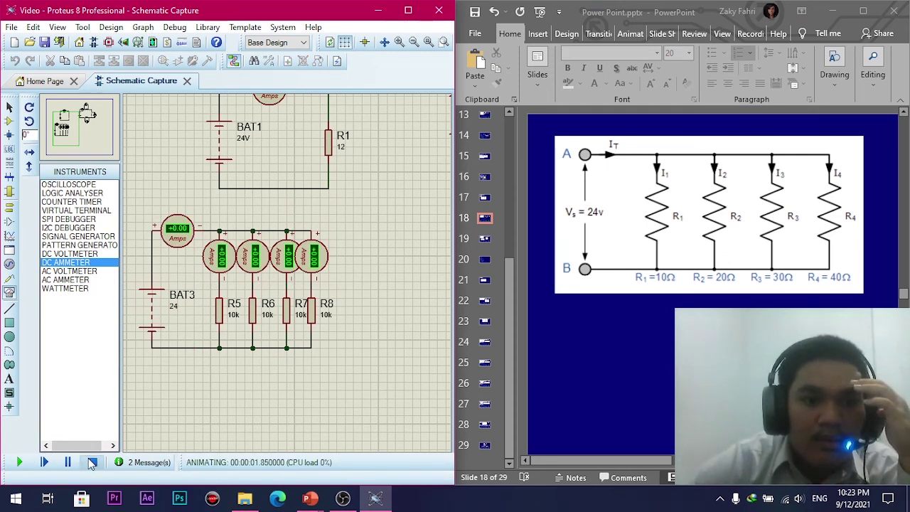
Set the resistance of R5 to 10
double_click(232, 317)
text(10)
key(Return)
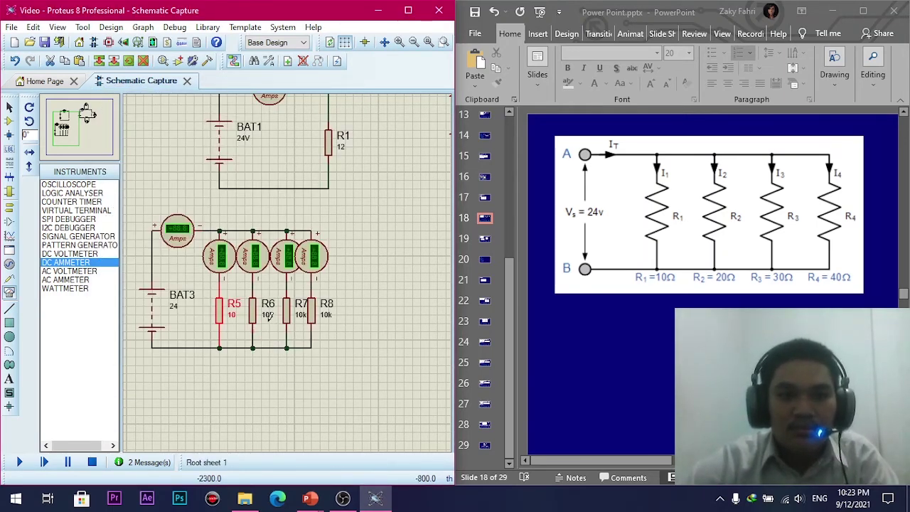
Set the resistance of R6 to 20 and the resistance of R7 to 30
double_click(268, 309)
text(20)
key(Return)
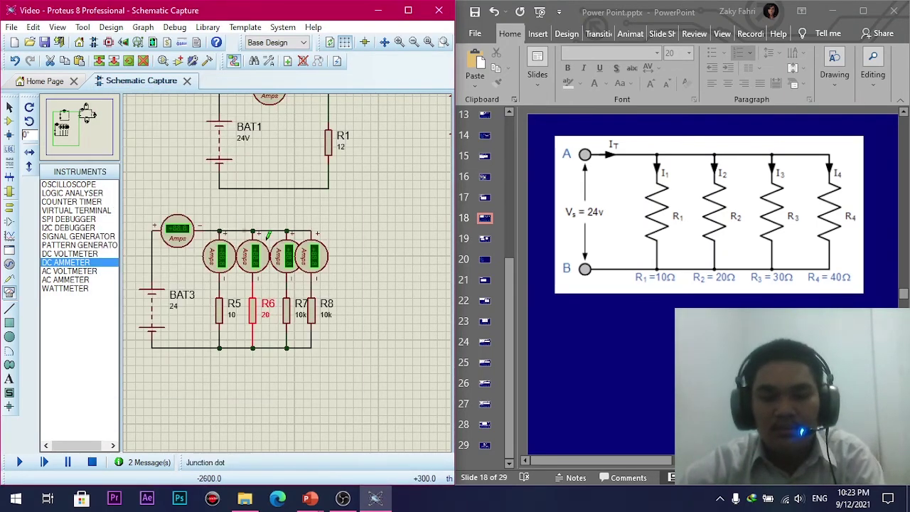
double_click(300, 316)
text(30)
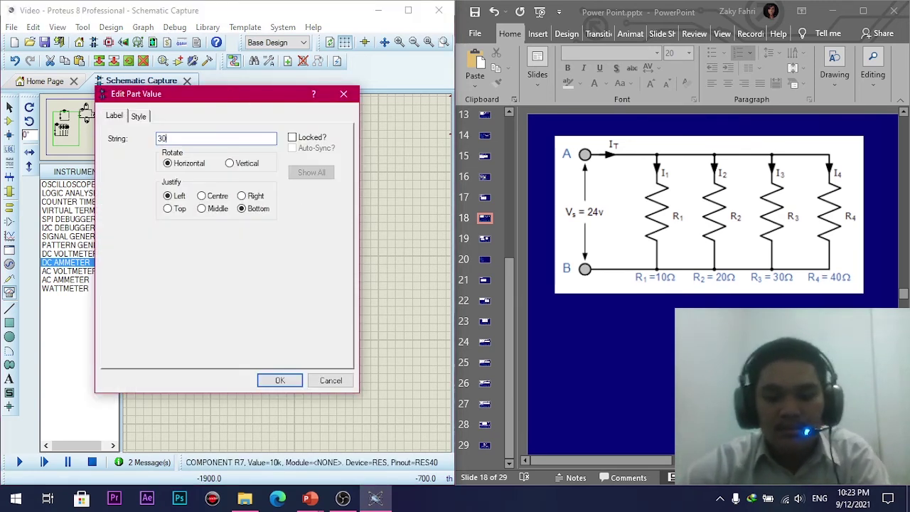
key(Return)
Change the part label of resistor R8 to 40 and set its resistance to 40
double_click(328, 308)
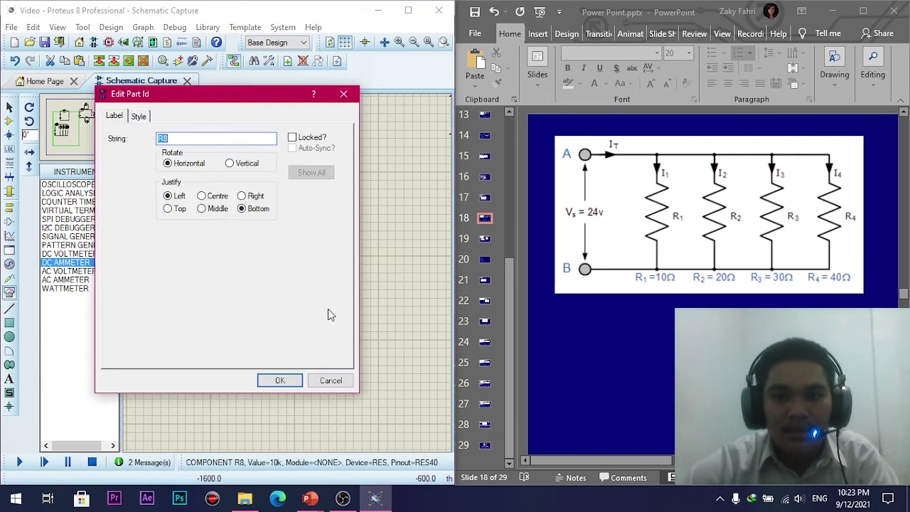
key(Return)
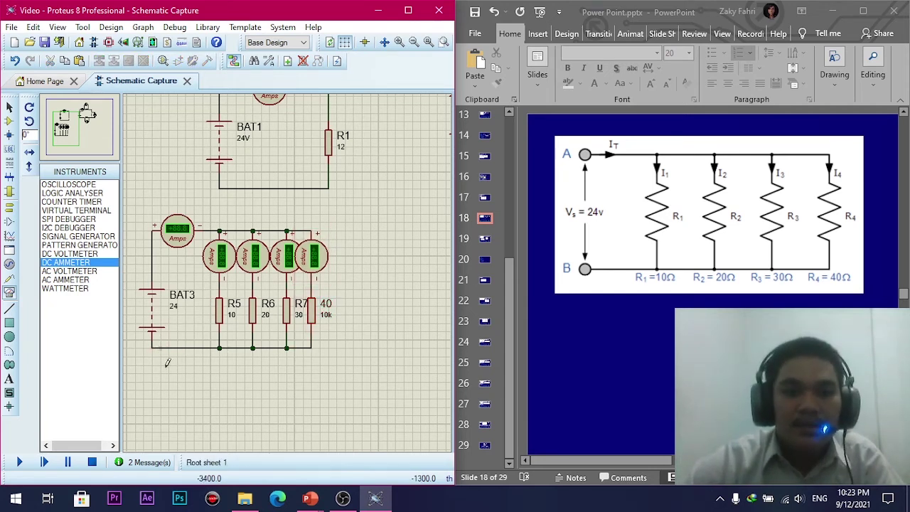
double_click(325, 315)
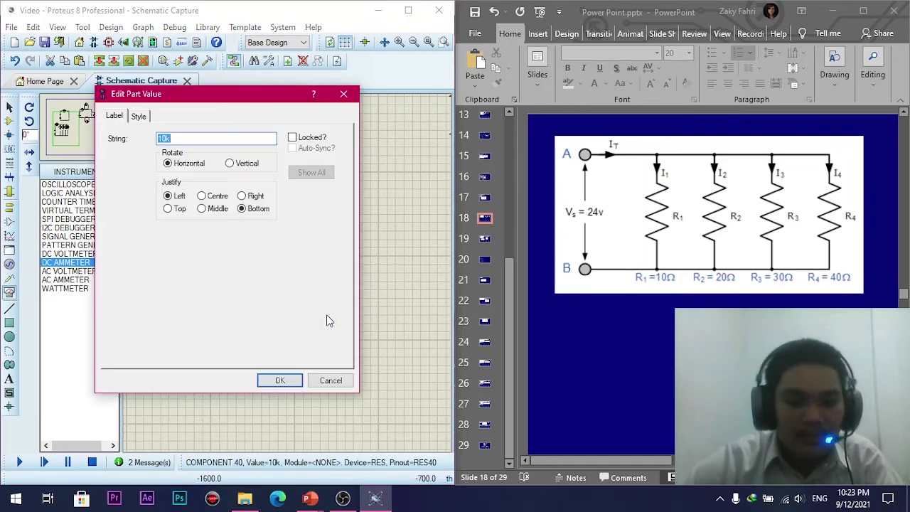
text(40)
key(Return)
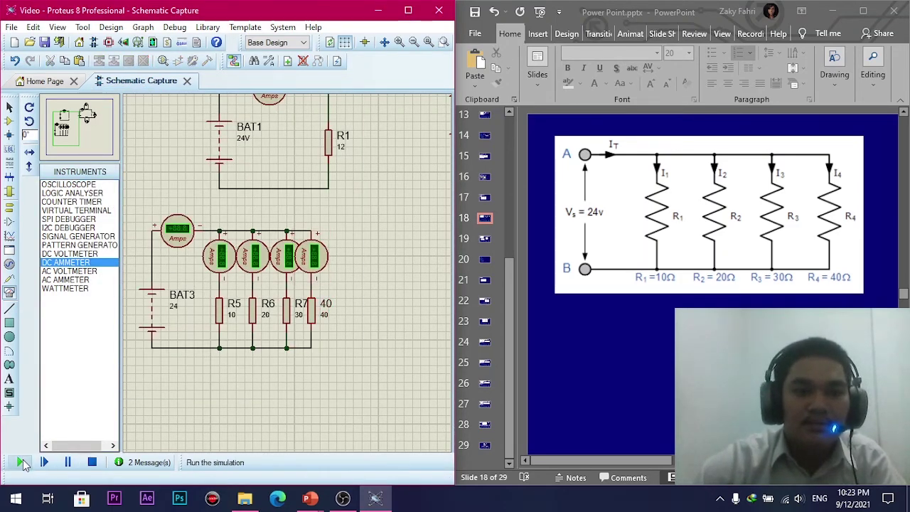
Run the simulation and compare the ammeter readings with the branch and total currents calculated on slide 18 in PowerPoint
click(21, 462)
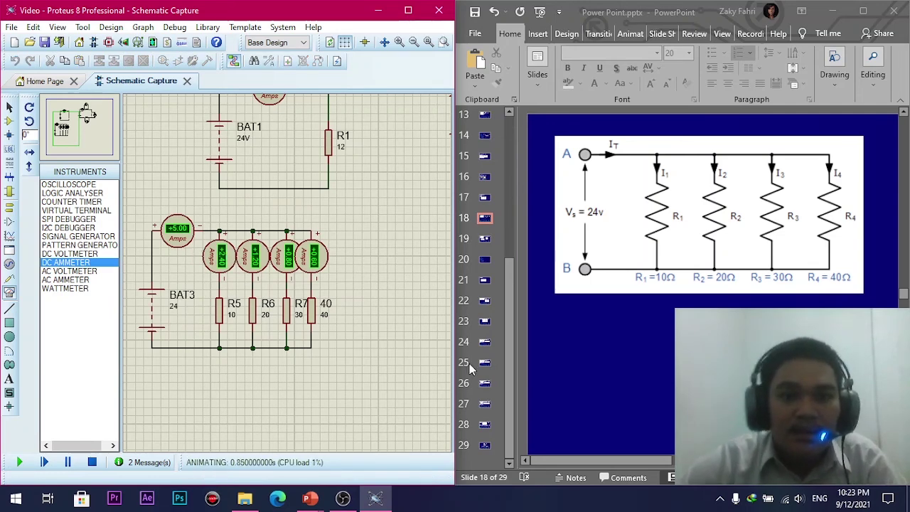
click(308, 498)
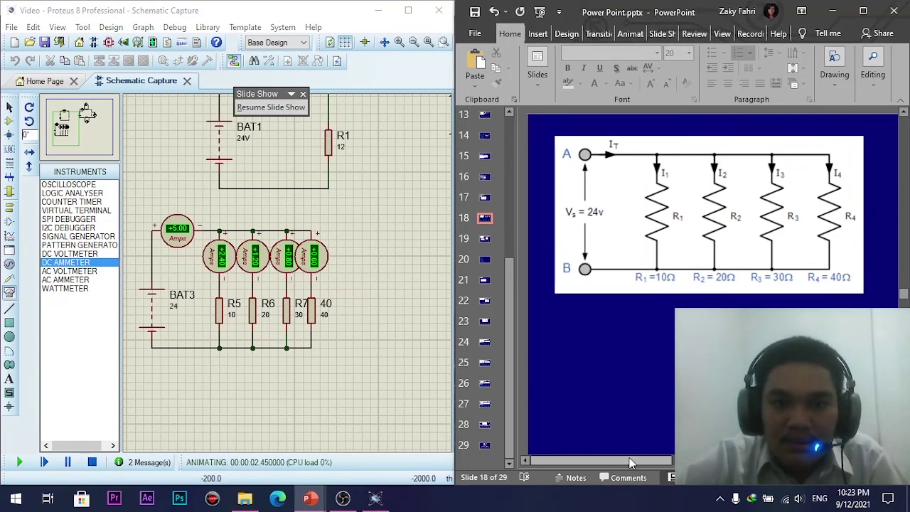
drag(709, 214, 377, 214)
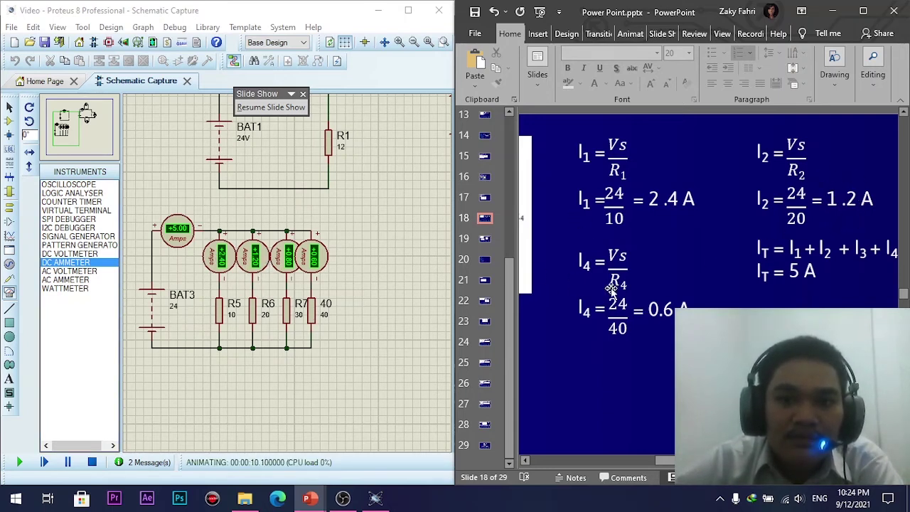
scroll(711, 284, right, 5)
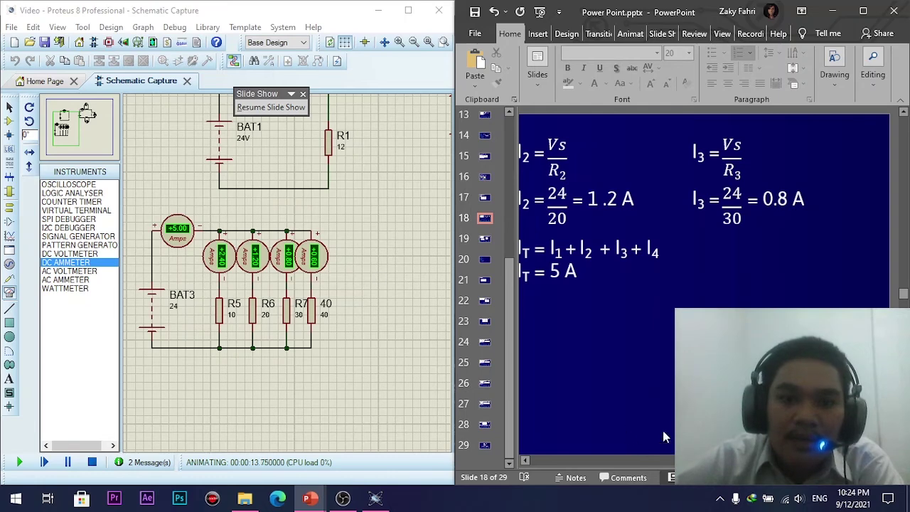
scroll(703, 285, left, 7)
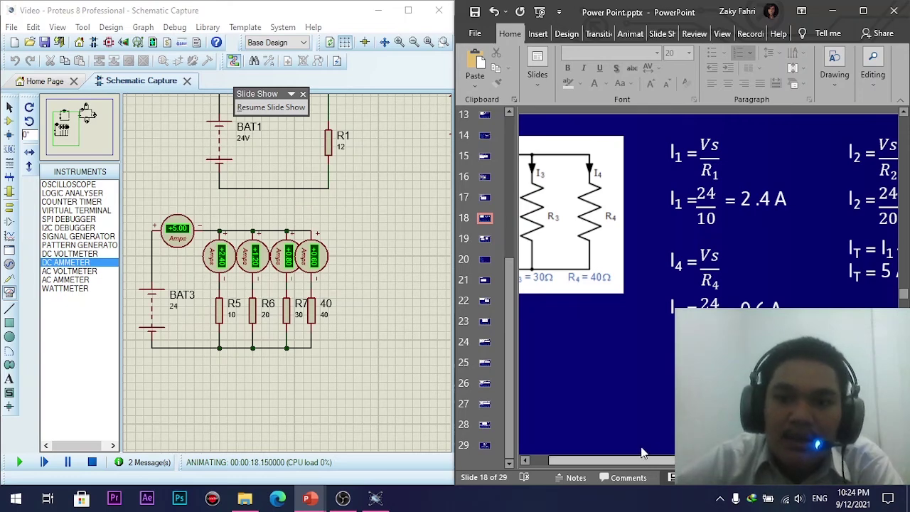
scroll(668, 213, left, 5)
scroll(707, 285, right, 6)
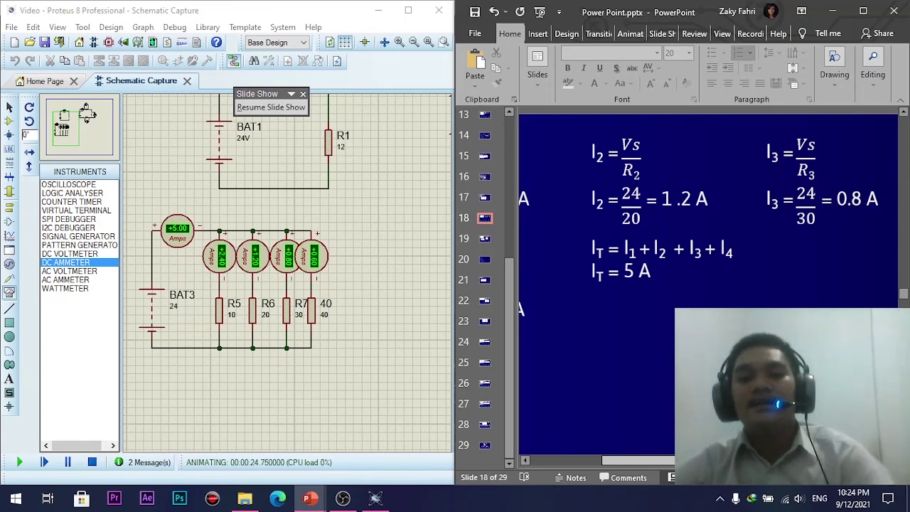
scroll(707, 213, left, 5)
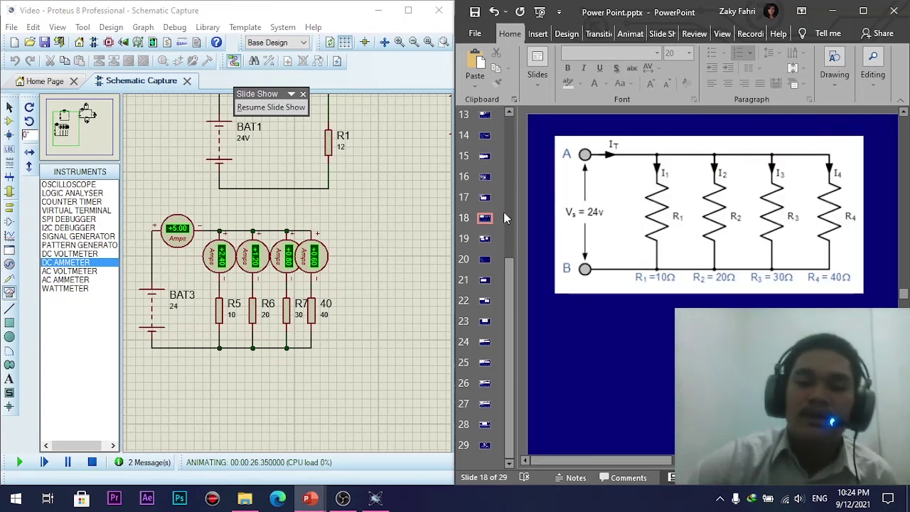
Switch to the PowerPoint slide show and advance to the example problem on combination circuits (Contoh Rangkaian Kombinasi)
key(alt+Tab)
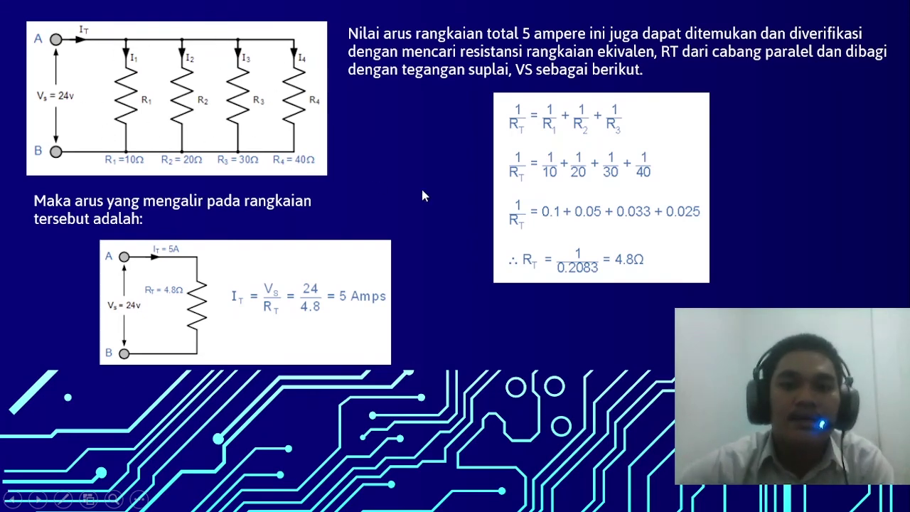
click(514, 335)
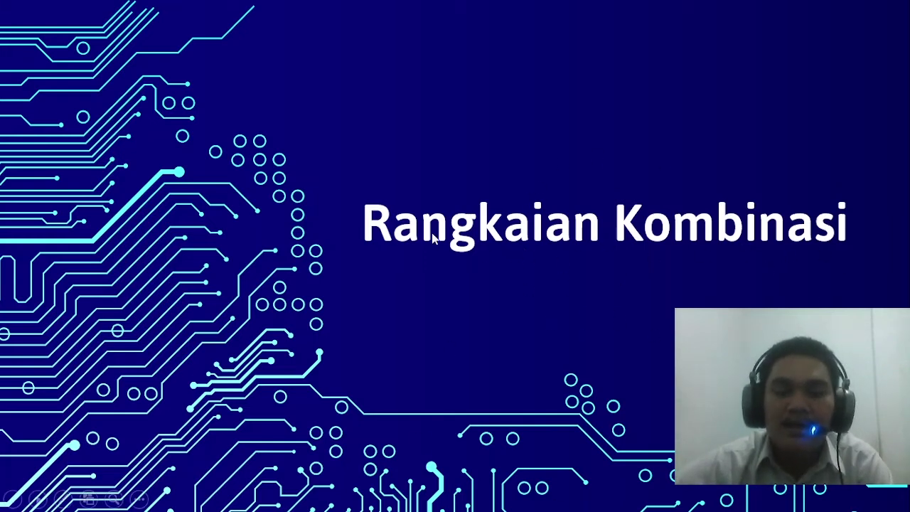
click(443, 352)
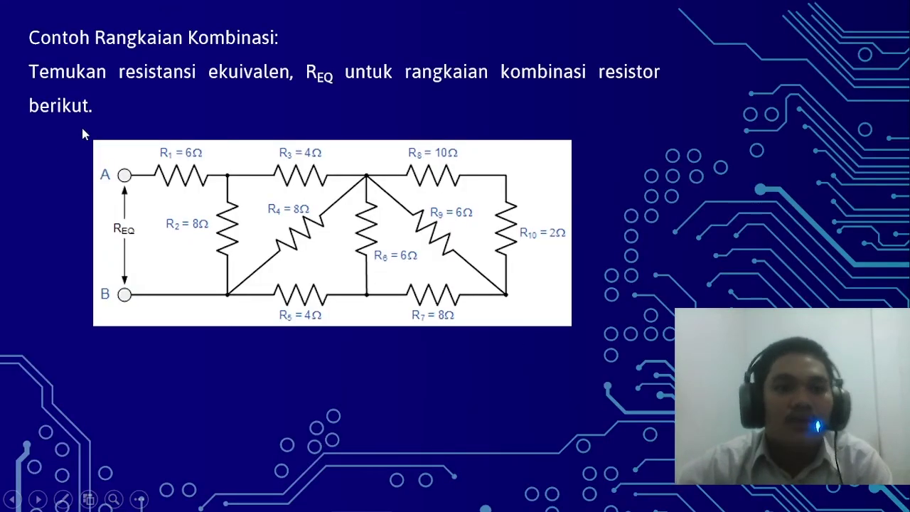